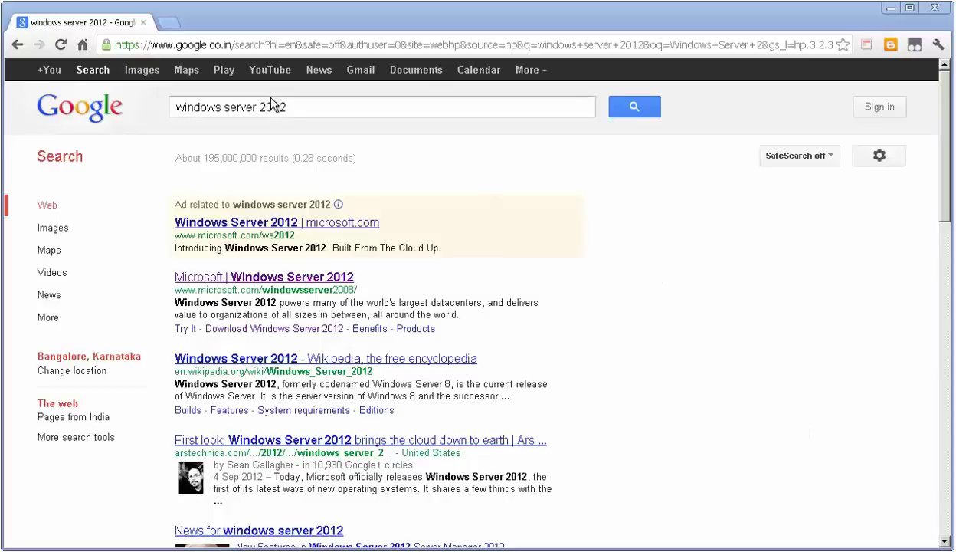
# Step: Highlight the 'windows server 2012' query in the Google search box
pyautogui.moveTo(295, 107); pyautogui.dragTo(175, 115)
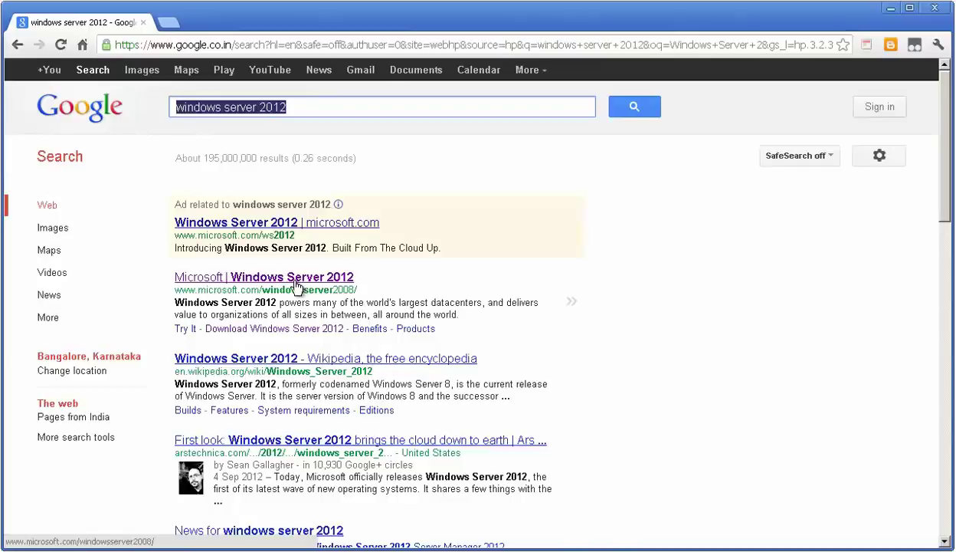
# Step: Go from Microsoft's Windows Server 2012 trial page to GET STARTED NOW for the evaluation ISO
pyautogui.click(296, 283)
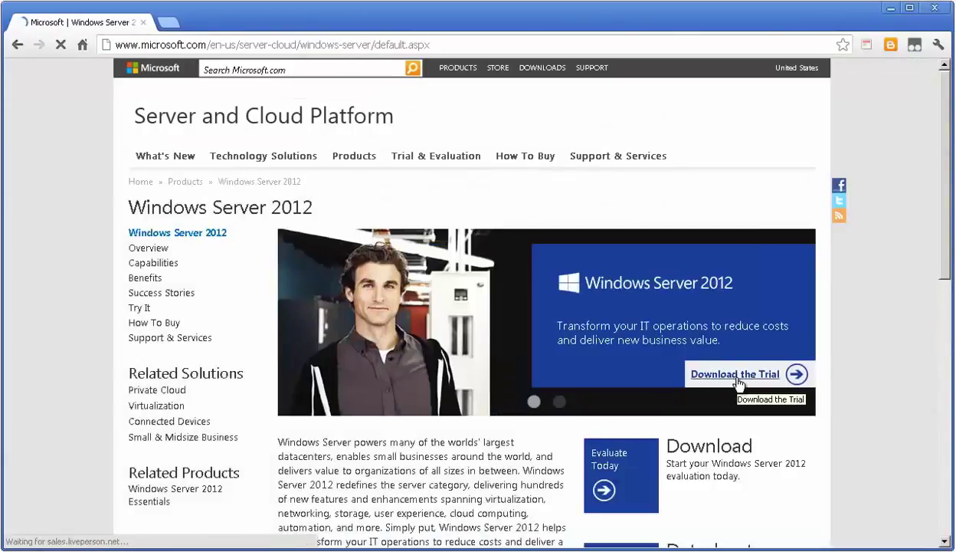
pyautogui.click(737, 376)
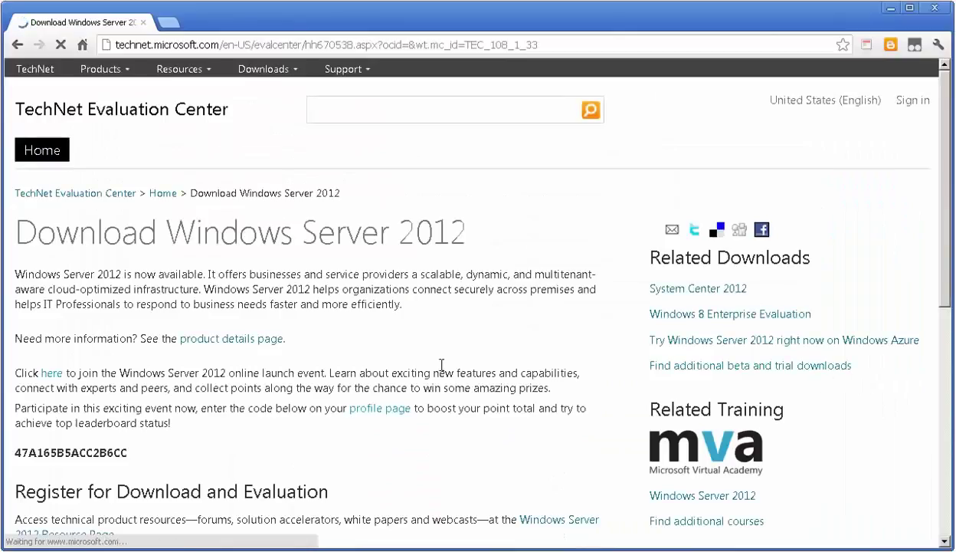
pyautogui.scroll(-4, 316, 480)
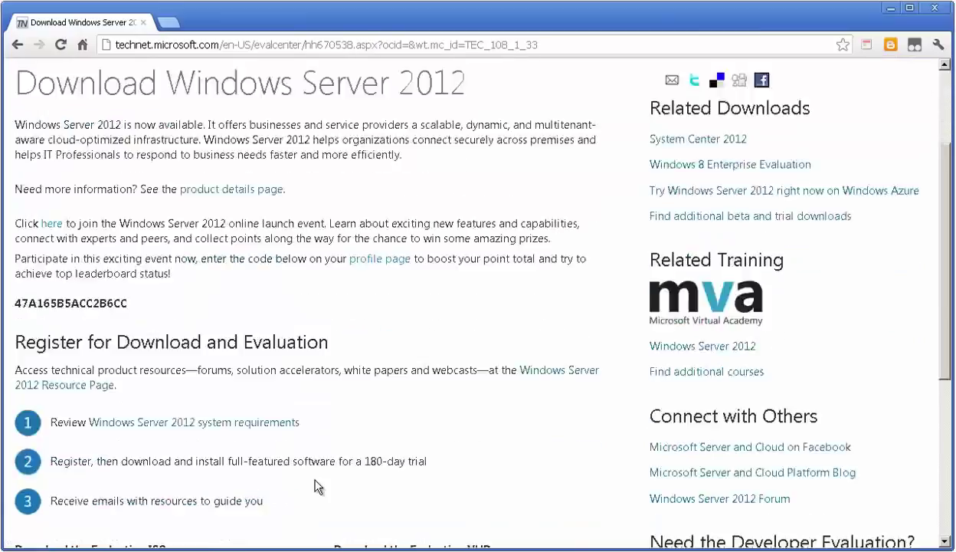
pyautogui.scroll(-1, 245, 456)
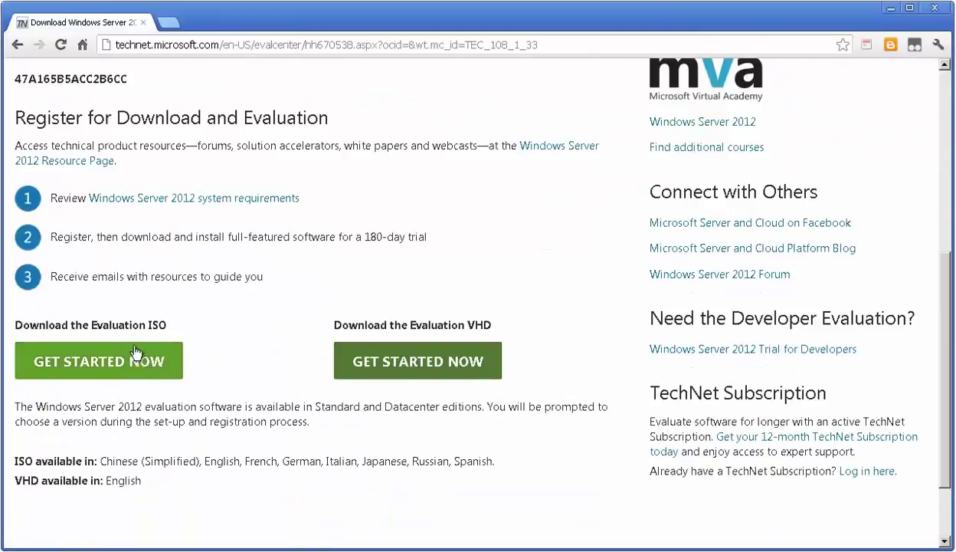
pyautogui.doubleClick(149, 321)
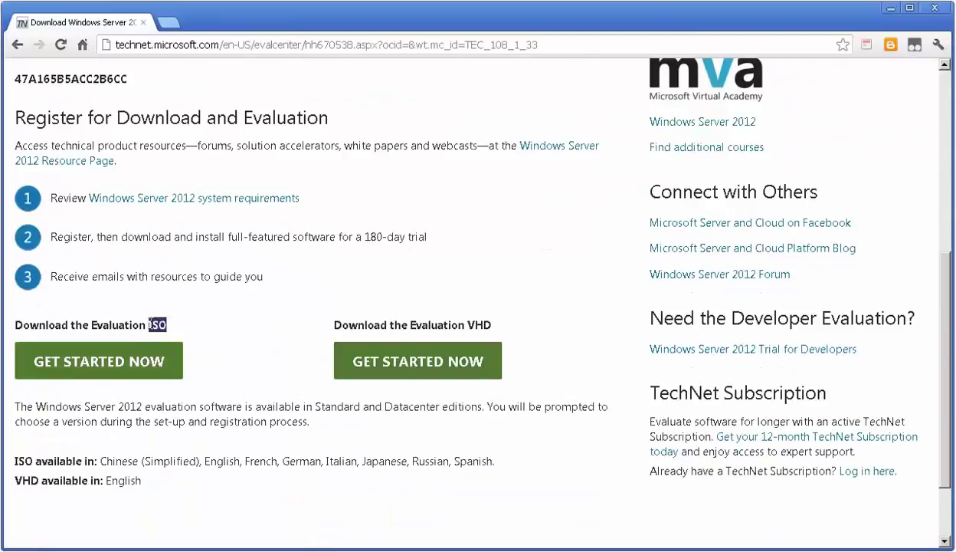
pyautogui.doubleClick(476, 325)
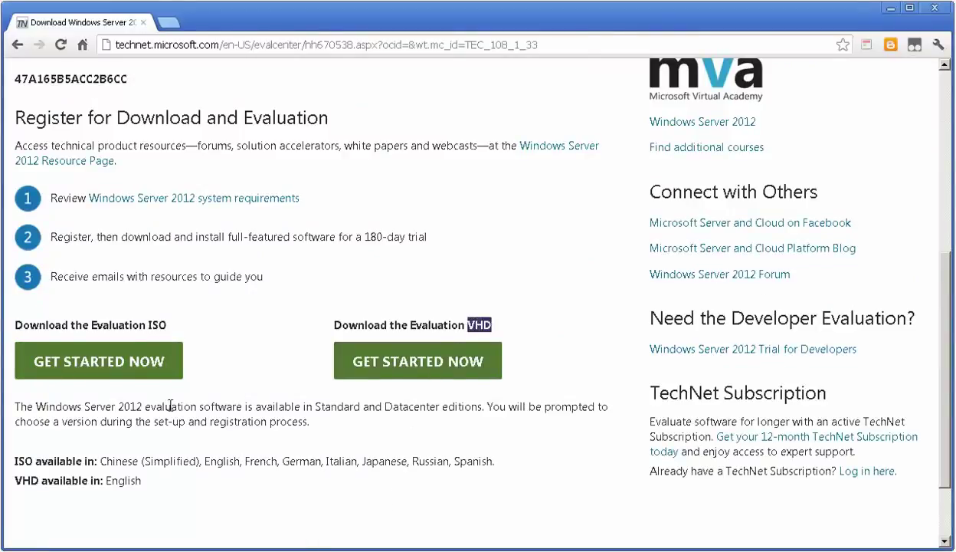
pyautogui.click(156, 383)
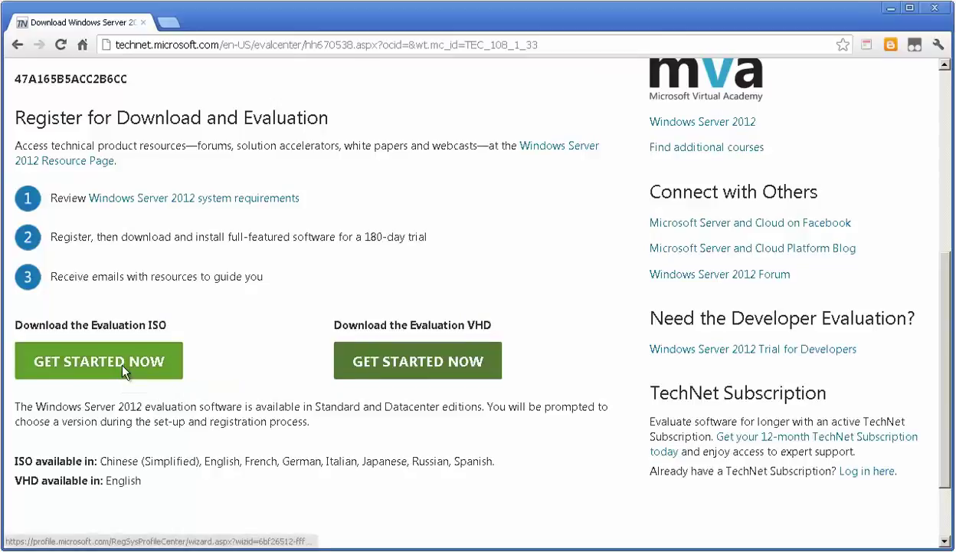
pyautogui.click(123, 367)
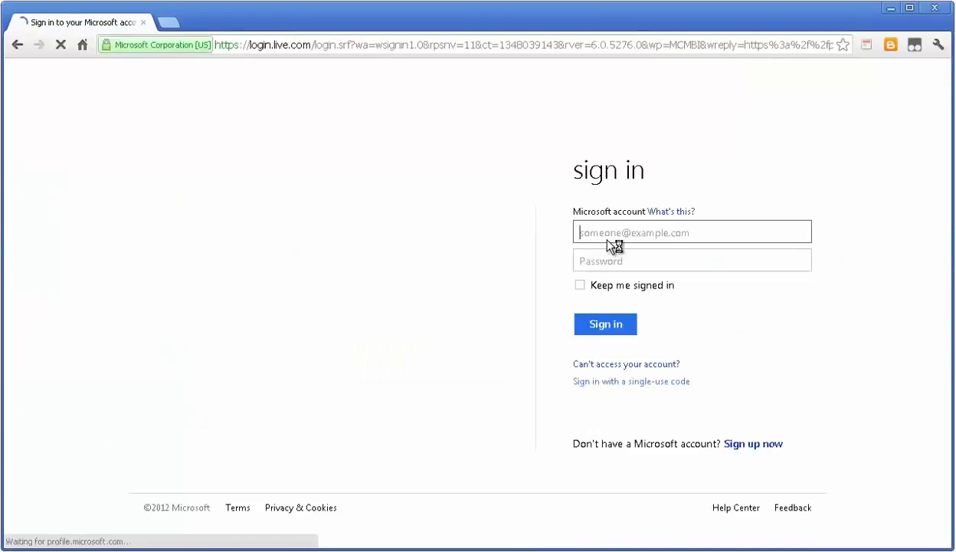
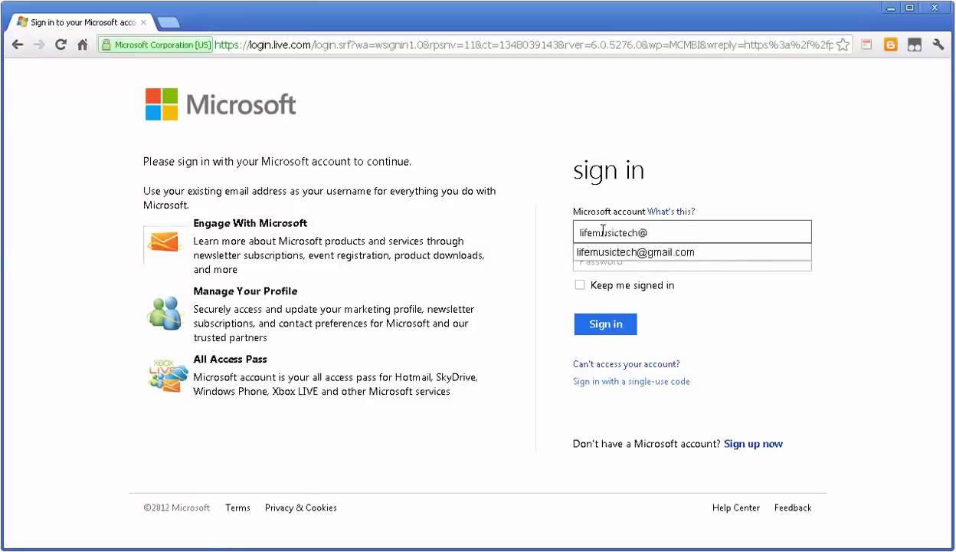
# Step: Sign in with the Microsoft account e-mail and password, then submit the registration form
pyautogui.press('Tab')
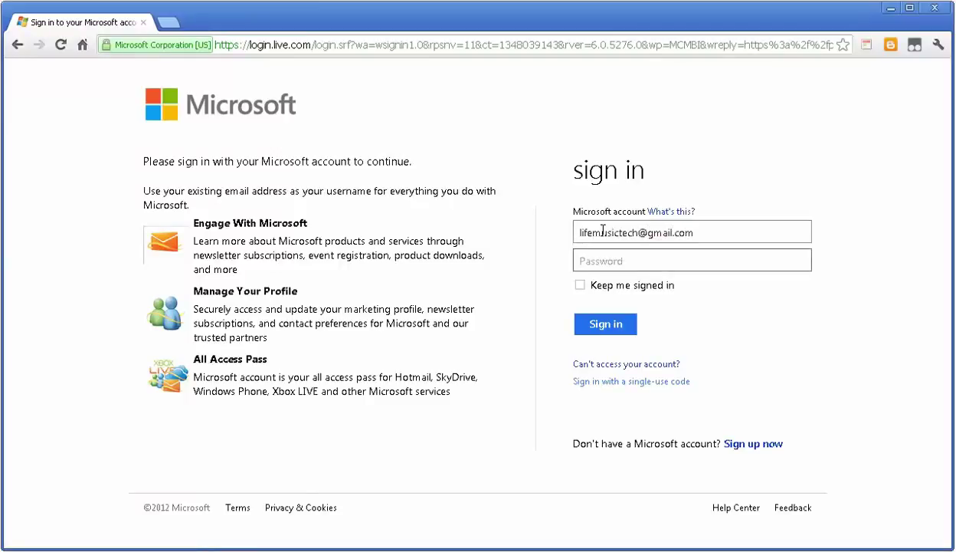
pyautogui.write('•••')
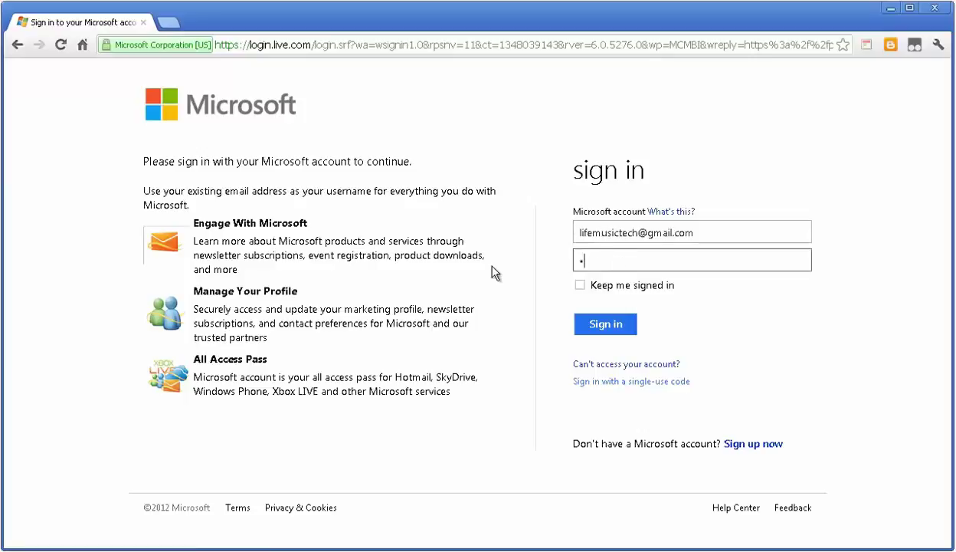
pyautogui.write('•••••••')
pyautogui.press('Return')
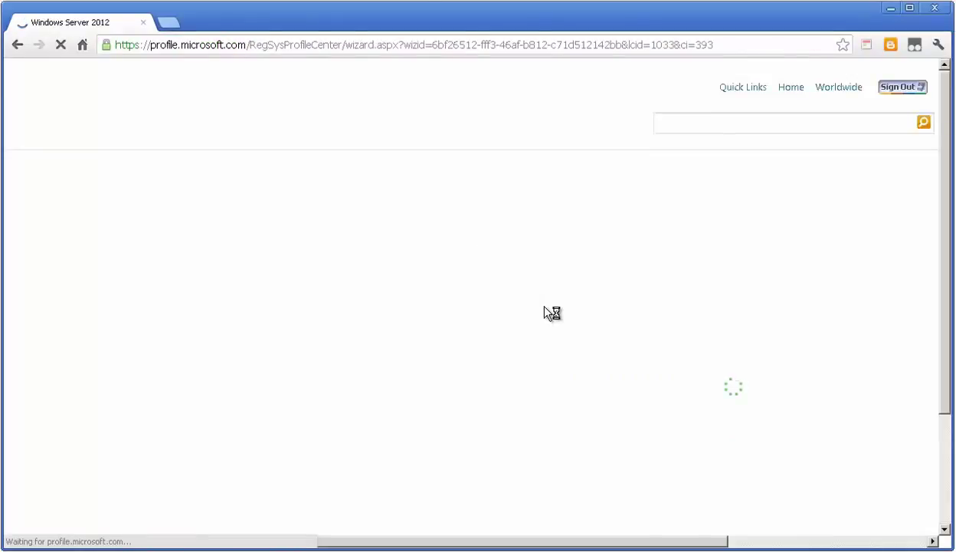
pyautogui.scroll(-15, 554, 384)
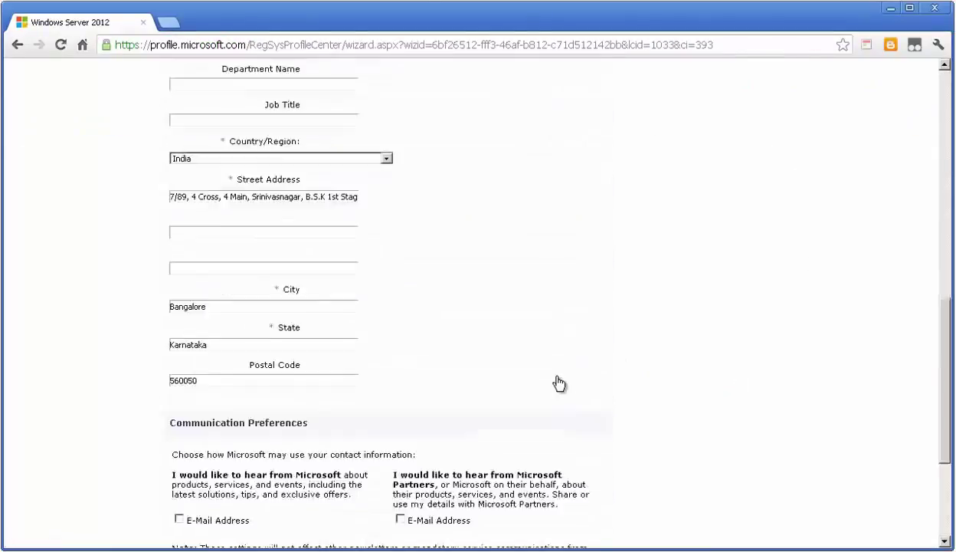
pyautogui.click(502, 443)
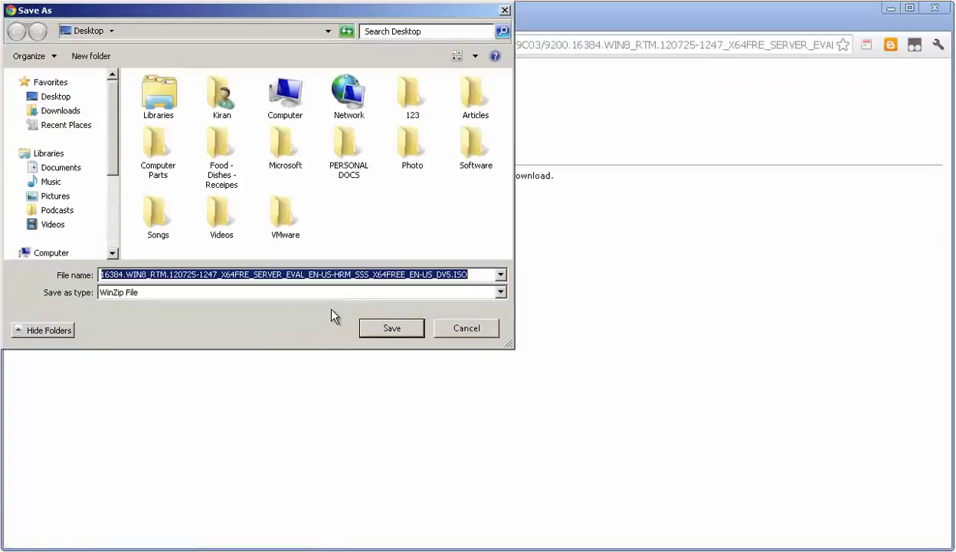
# Step: Save the Windows Server 2012 evaluation ISO to the Desktop under its default file name
pyautogui.moveTo(483, 277); pyautogui.dragTo(19, 270)
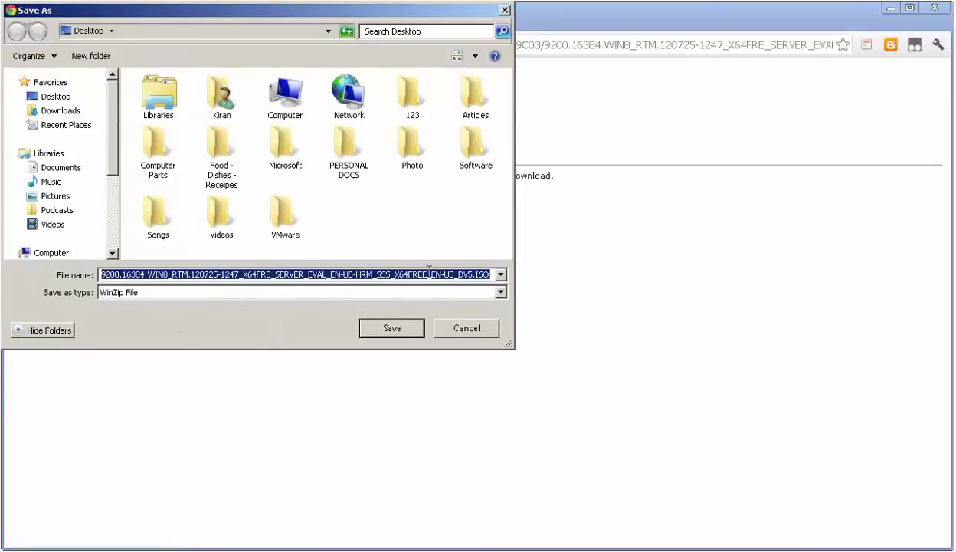
pyautogui.click(236, 273)
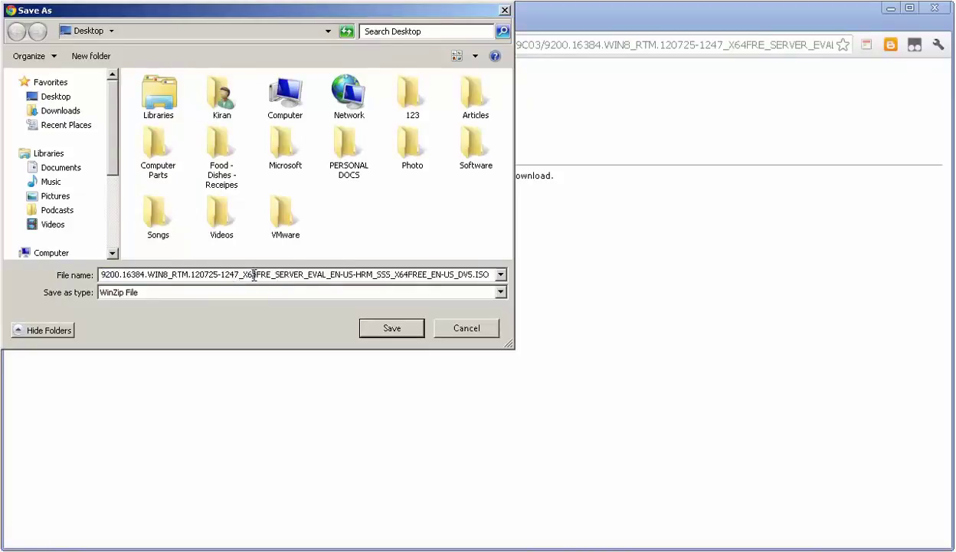
pyautogui.click(254, 274)
pyautogui.click(396, 336)
pyautogui.click(420, 336)
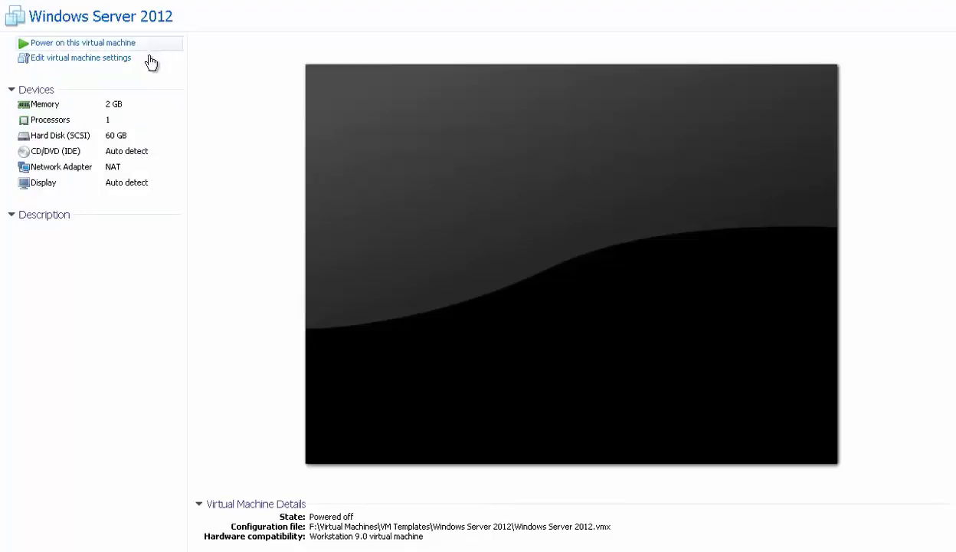
# Step: Point the VM's CD/DVD (IDE) drive at the ISO image in H:\Software, connected at power on
pyautogui.doubleClick(97, 136)
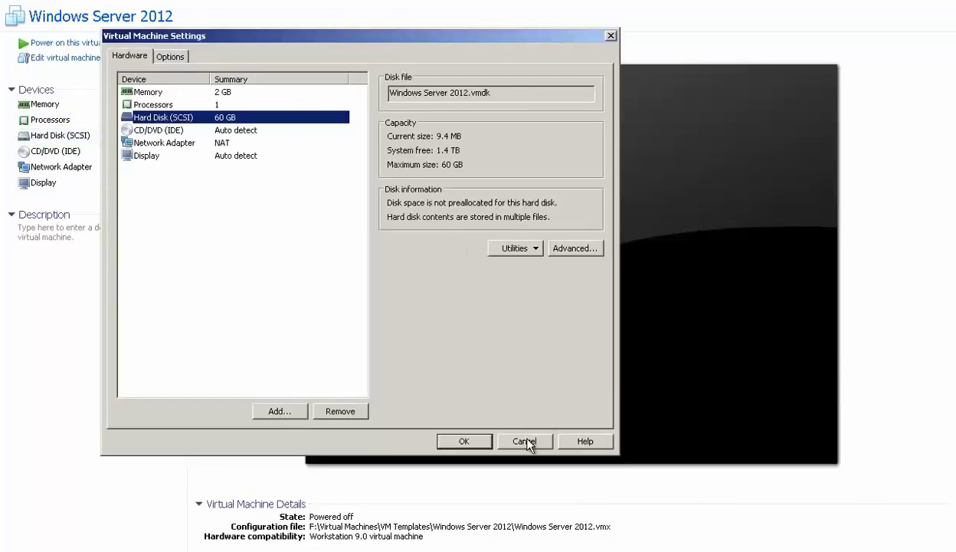
pyautogui.click(526, 442)
pyautogui.doubleClick(85, 151)
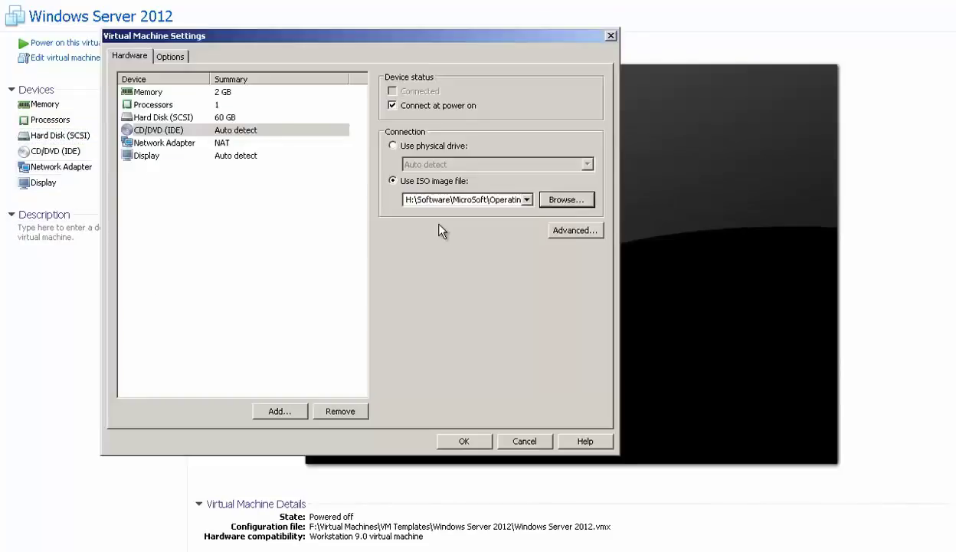
pyautogui.click(457, 441)
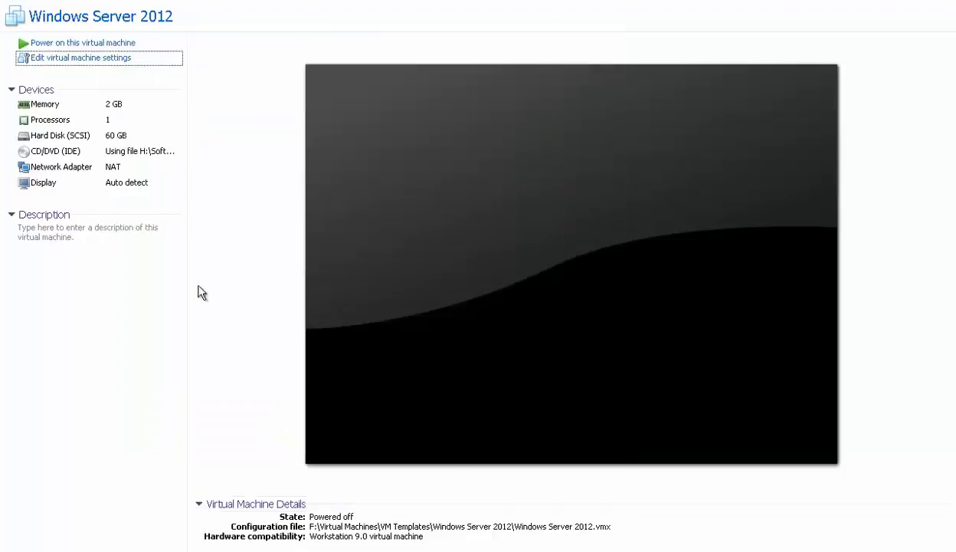
# Step: Power on the Windows Server 2012 VM and let it boot from the ISO
pyautogui.click(133, 44)
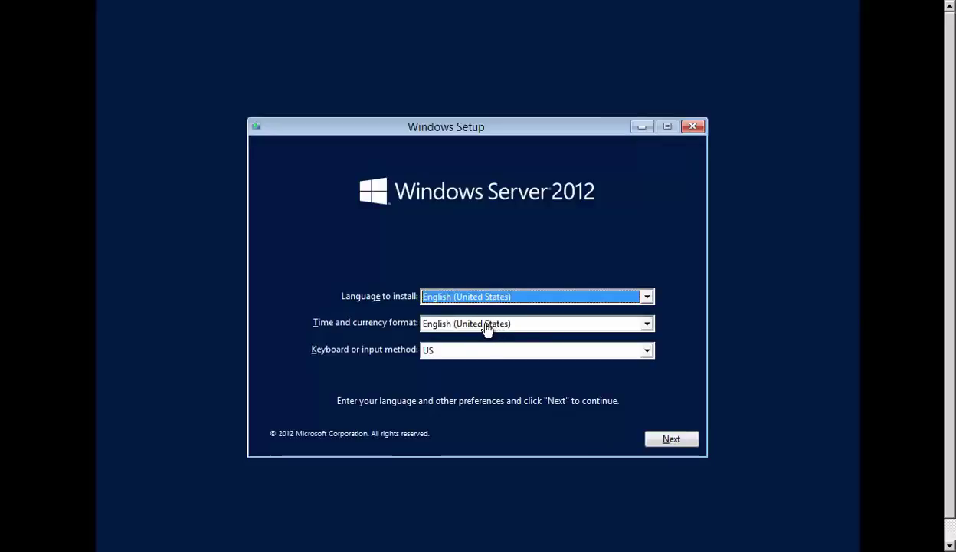
# Step: Choose English (India) as the time and currency format and proceed to the next Setup page
pyautogui.click(486, 325)
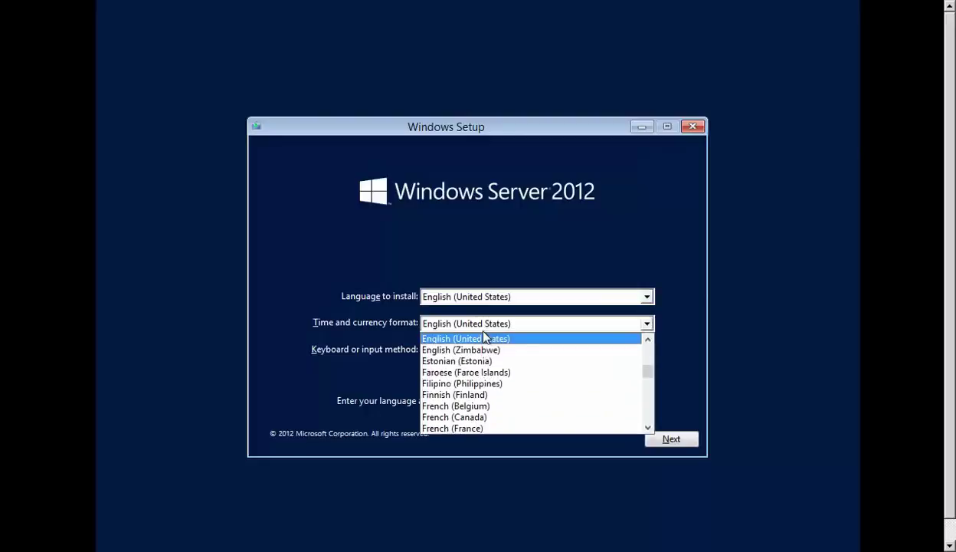
pyautogui.click(478, 325)
pyautogui.scroll(10, 478, 328)
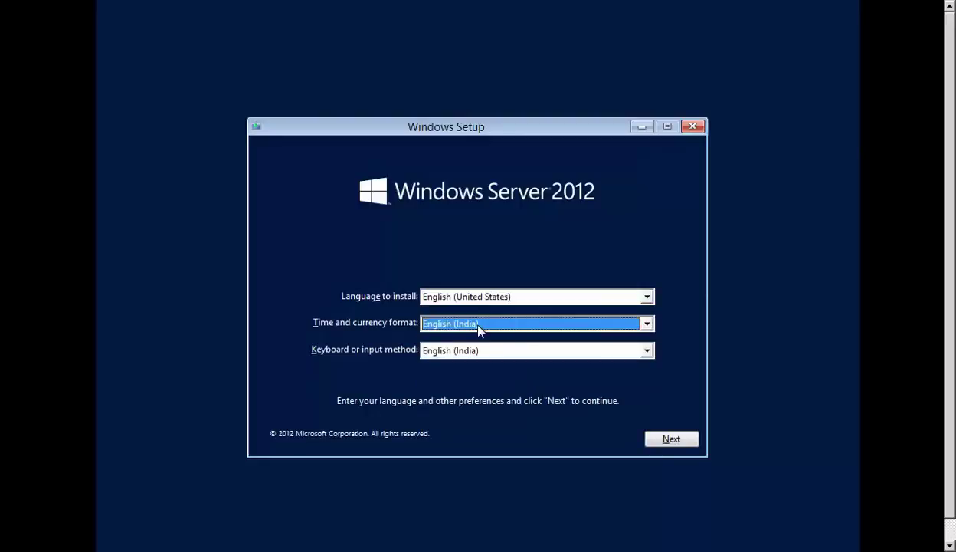
pyautogui.click(672, 445)
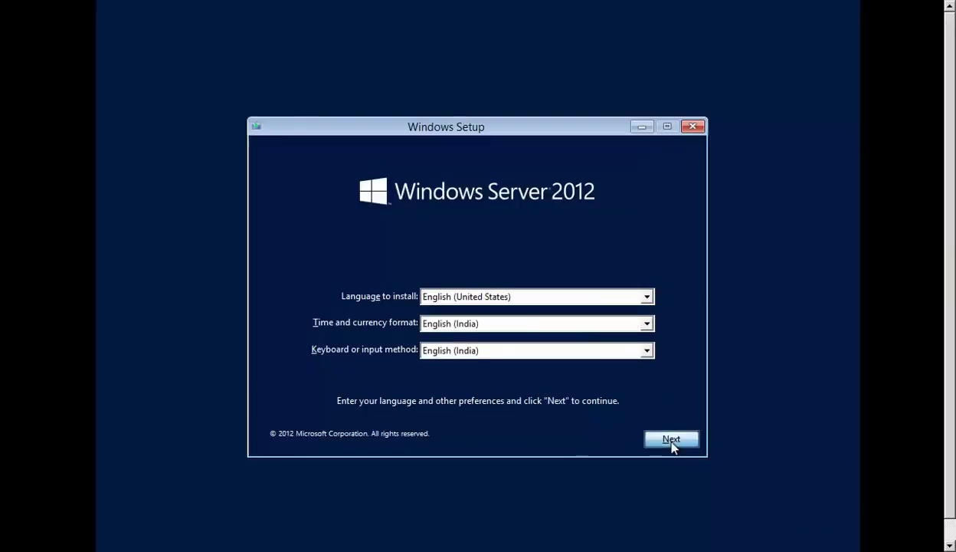
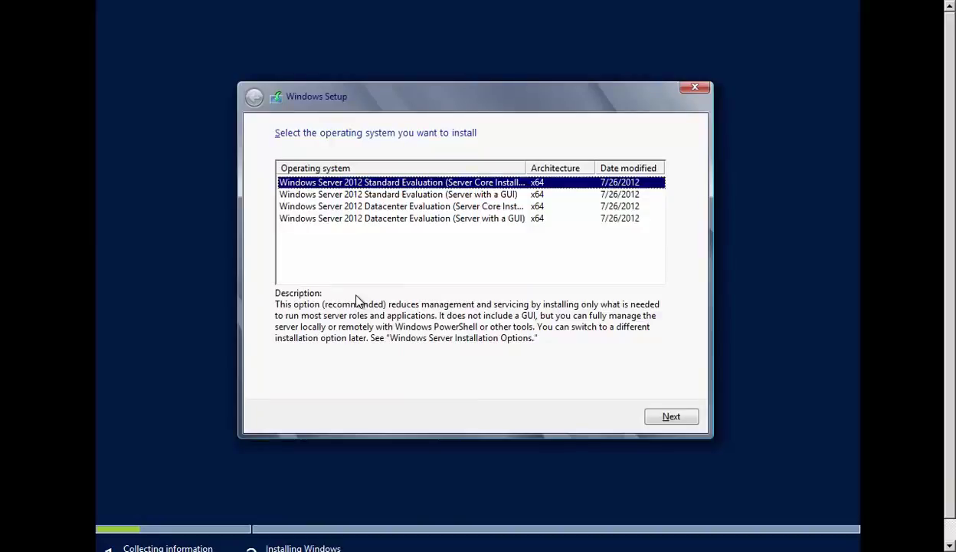
# Step: Compare the four editions and settle on Windows Server 2012 Datacenter Evaluation (Server with a GUI)
pyautogui.click(357, 270)
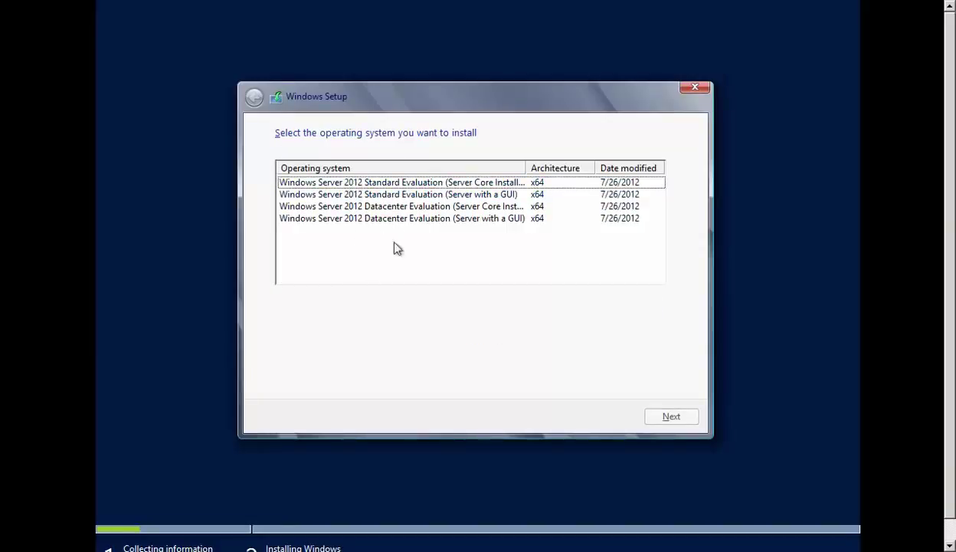
pyautogui.click(373, 185)
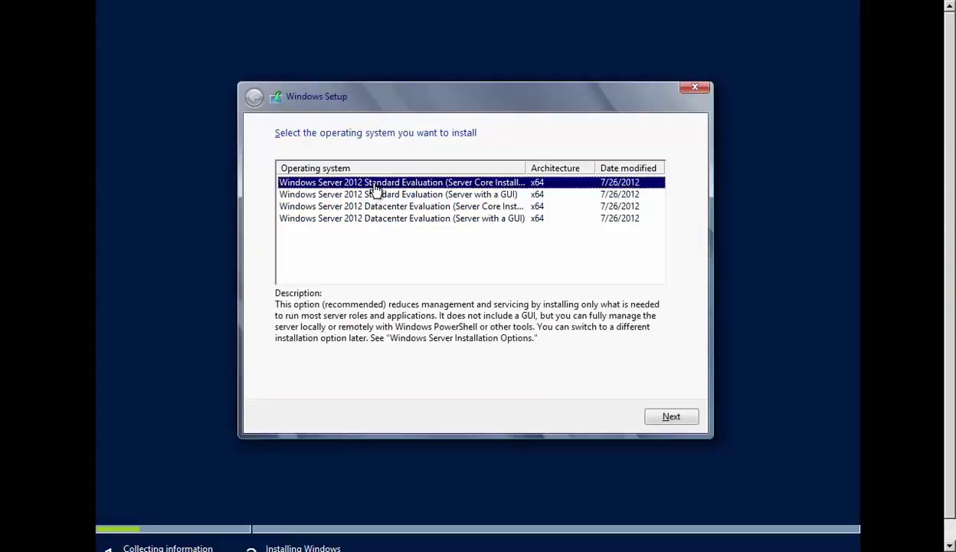
pyautogui.click(435, 195)
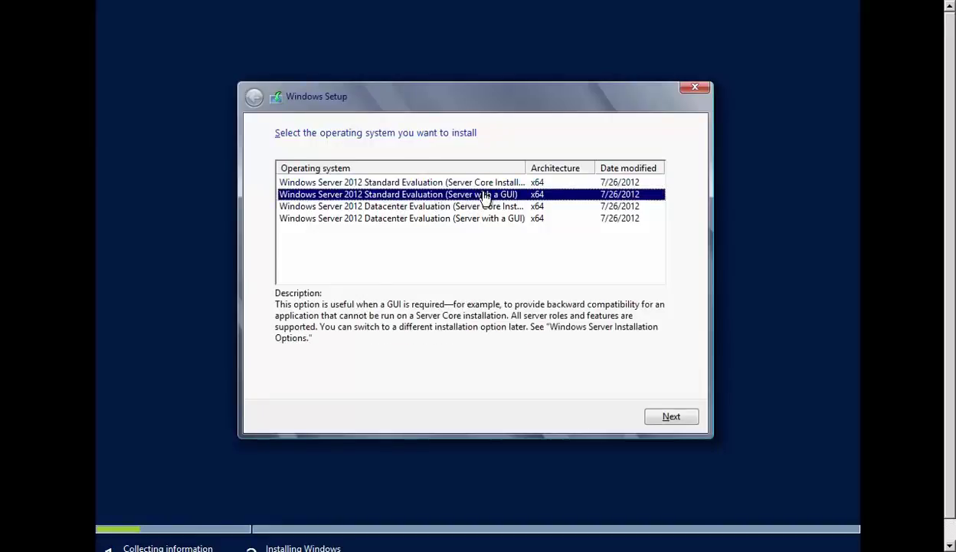
pyautogui.click(407, 207)
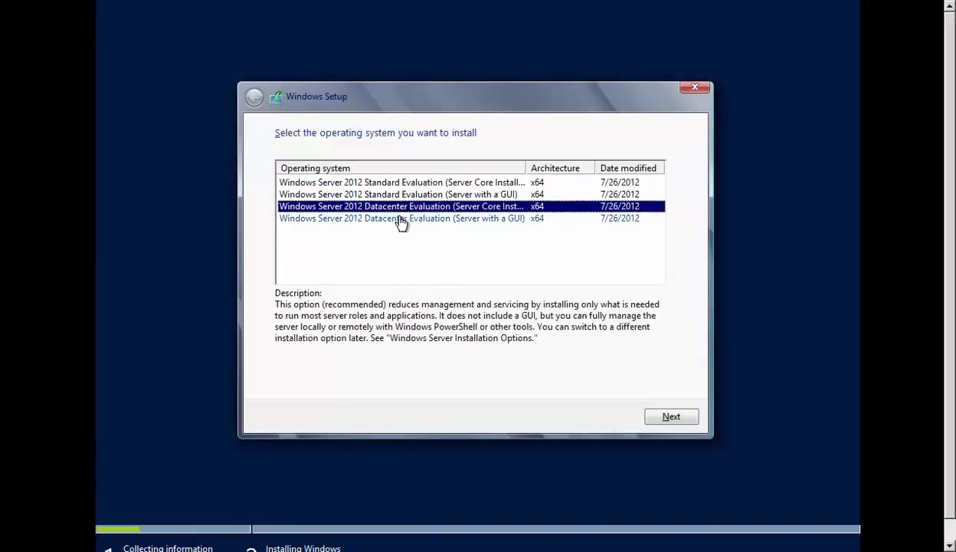
pyautogui.click(400, 221)
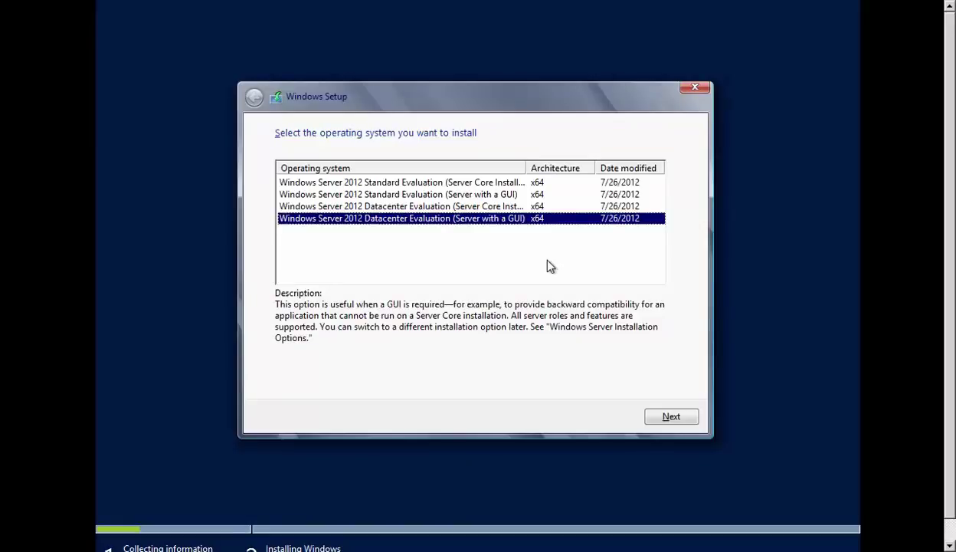
pyautogui.click(420, 230)
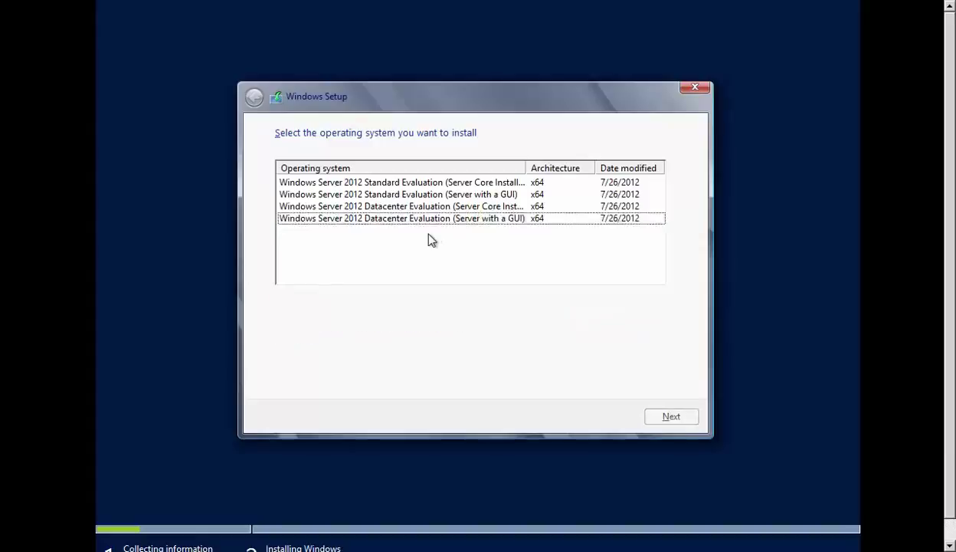
pyautogui.click(443, 218)
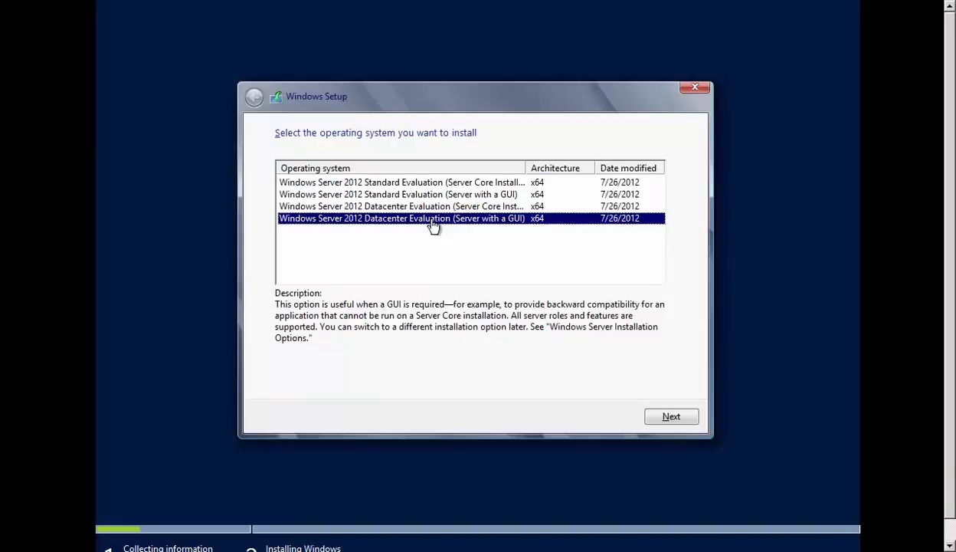
pyautogui.click(674, 416)
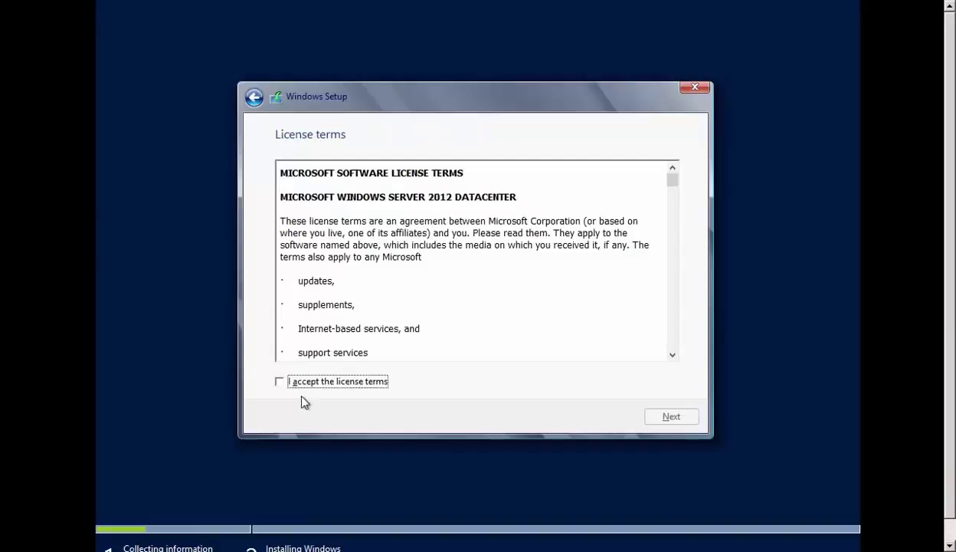
# Step: Accept the Datacenter license terms and continue
pyautogui.click(313, 385)
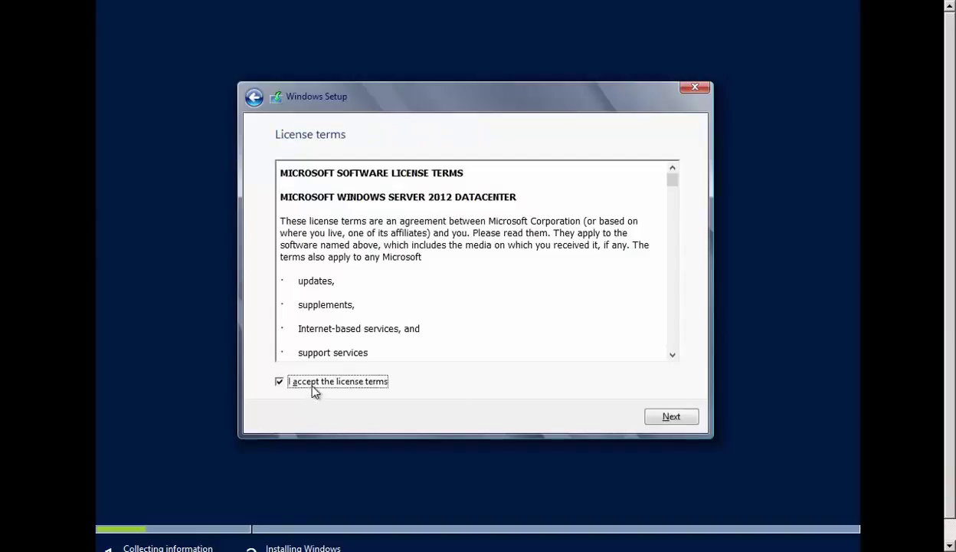
pyautogui.click(672, 418)
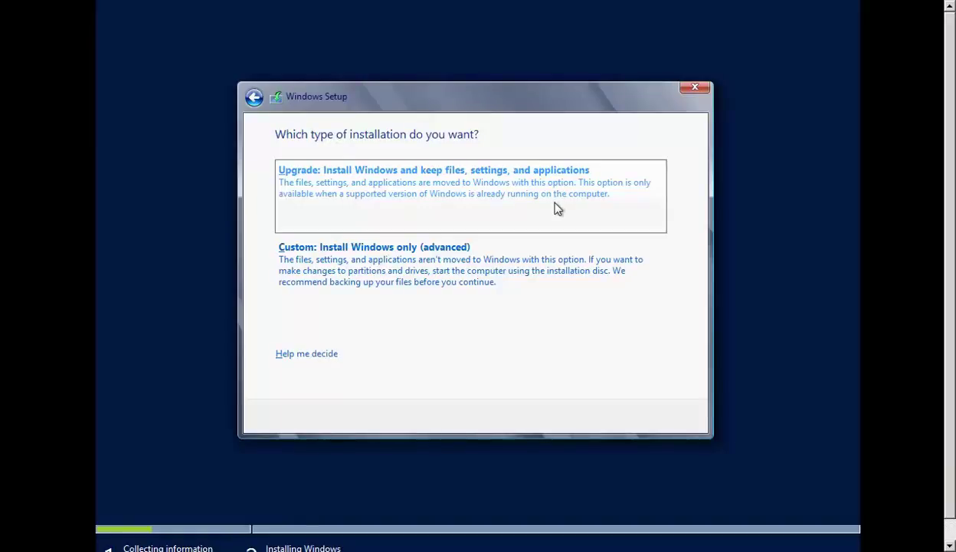
# Step: Choose 'Custom: Install Windows only (advanced)' and start installing onto Drive 0's 60.0 GB unallocated space
pyautogui.click(458, 291)
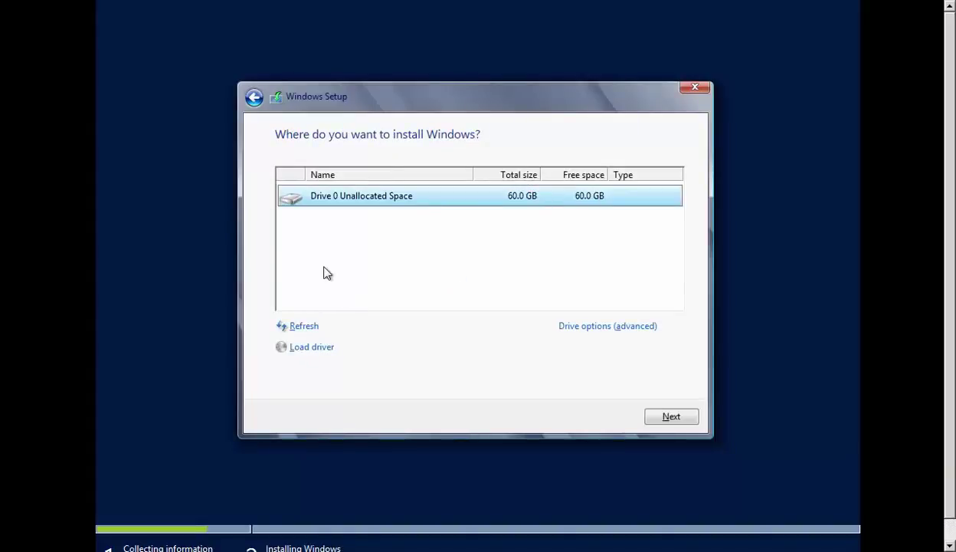
pyautogui.click(254, 96)
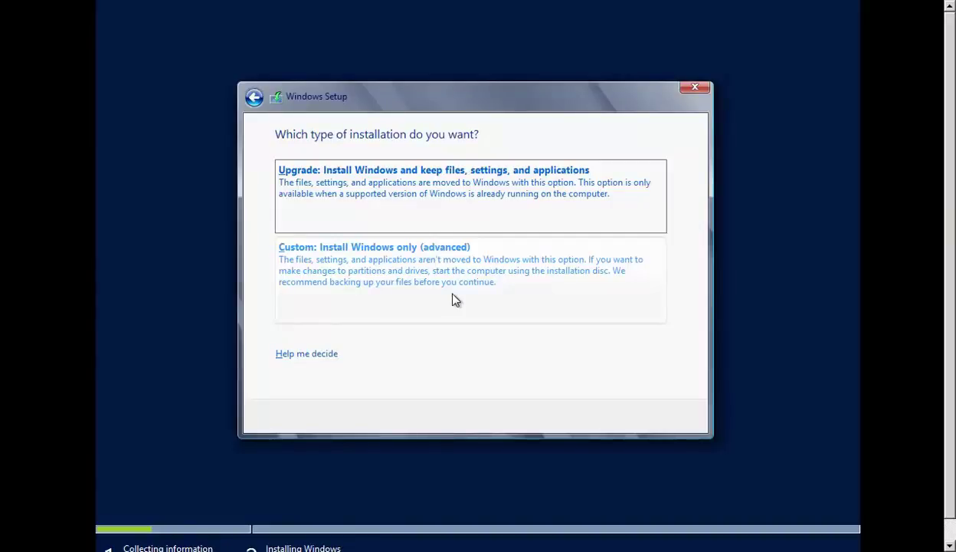
pyautogui.click(454, 299)
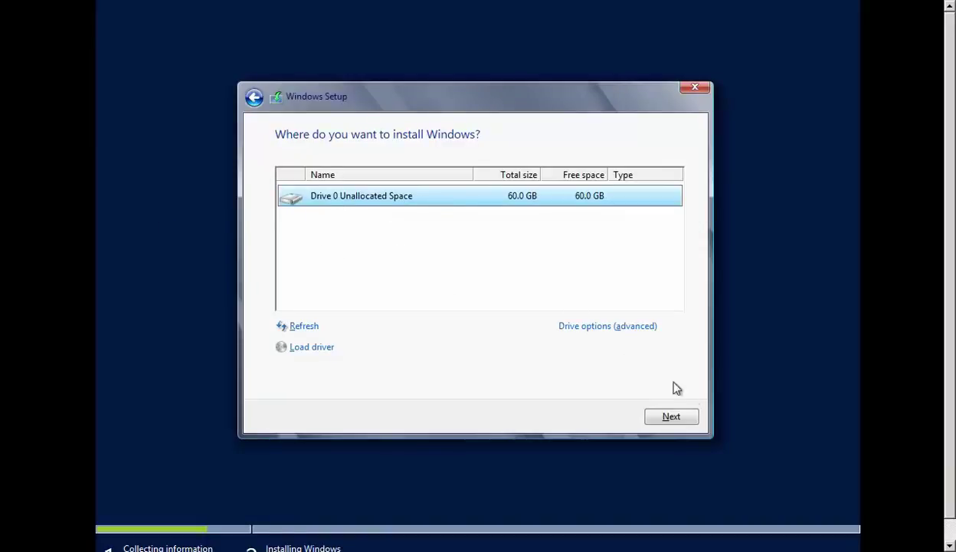
pyautogui.click(678, 421)
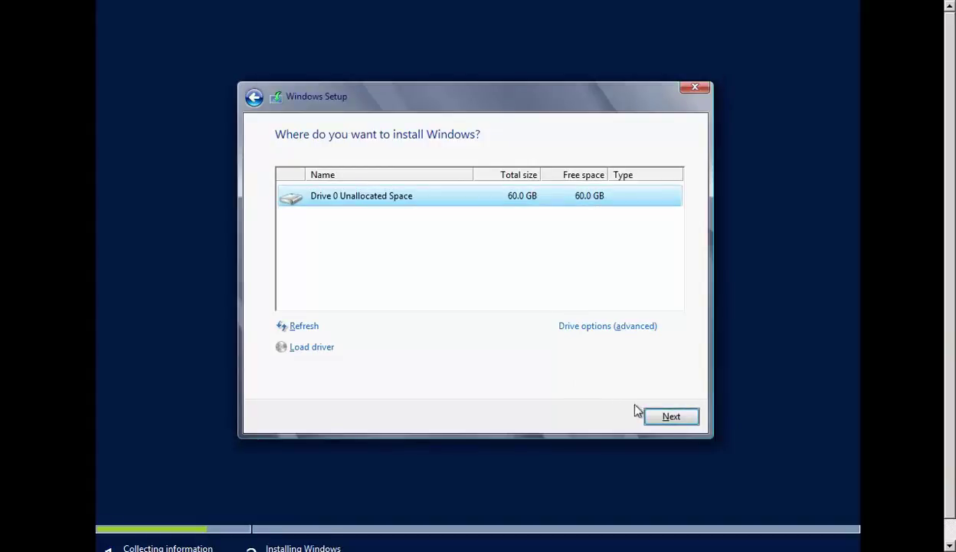
pyautogui.click(660, 415)
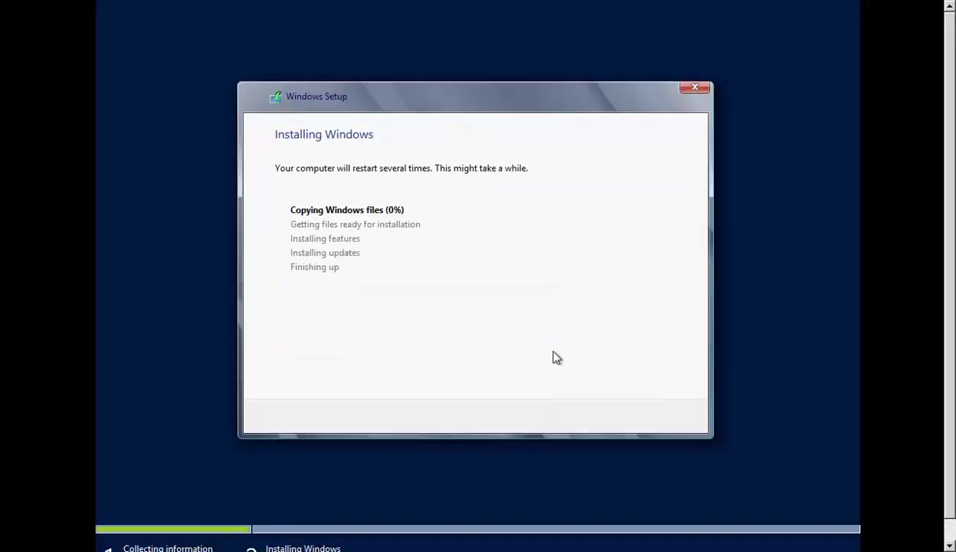